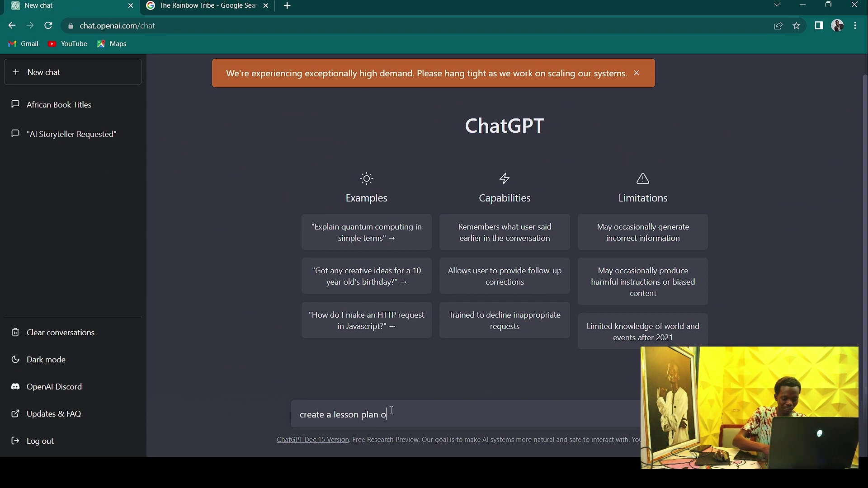
# Write the prompt "create a lesson plan on the topic noun and pronoun for elementary school" in the new chat.
pyautogui.write('pic')
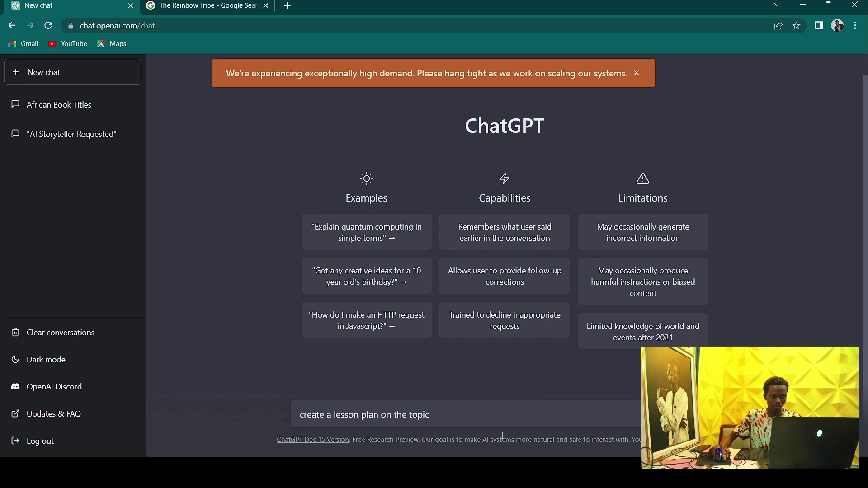
pyautogui.write('noun and pronoun')
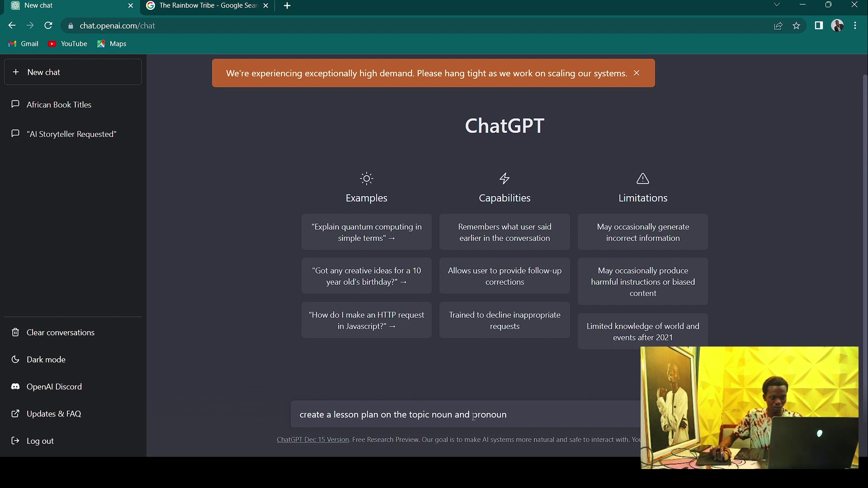
pyautogui.write(' f')
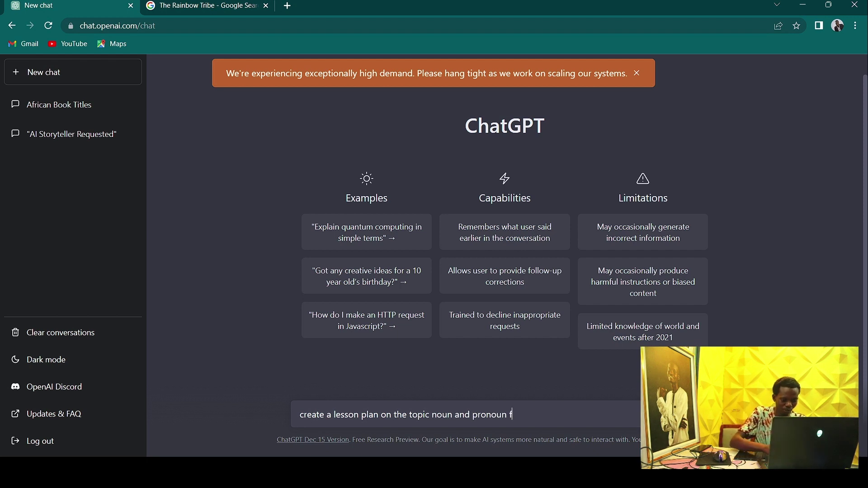
pyautogui.write('or ele')
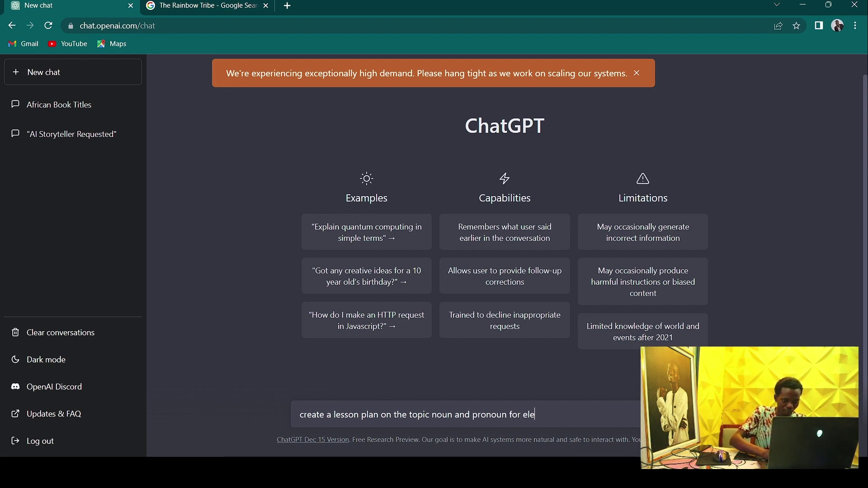
pyautogui.write('menry ')
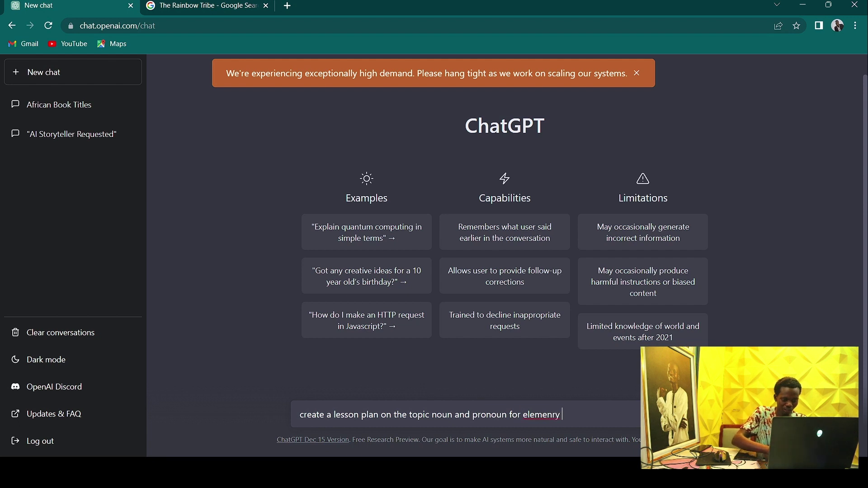
pyautogui.write('school')
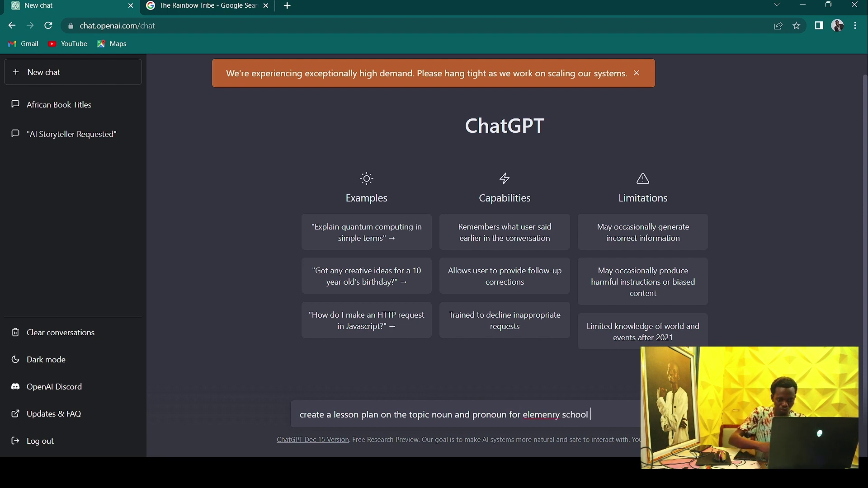
# Correct the misspelled word in the prompt to "elementary" and send it.
pyautogui.doubleClick(542, 415)
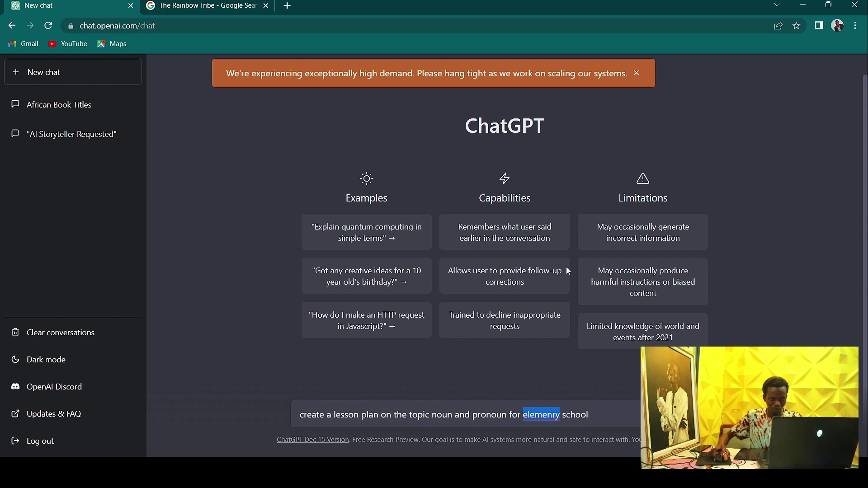
pyautogui.click(551, 413)
pyautogui.press('BackSpace')
pyautogui.write('ta')
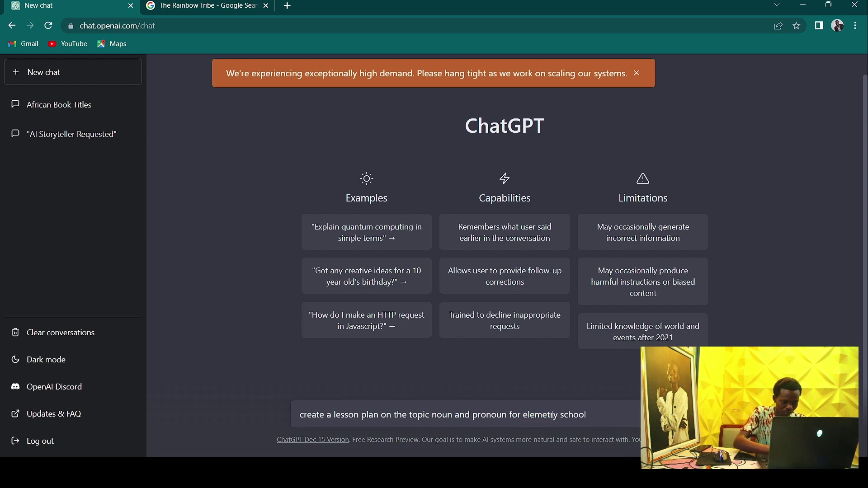
pyautogui.click(572, 415)
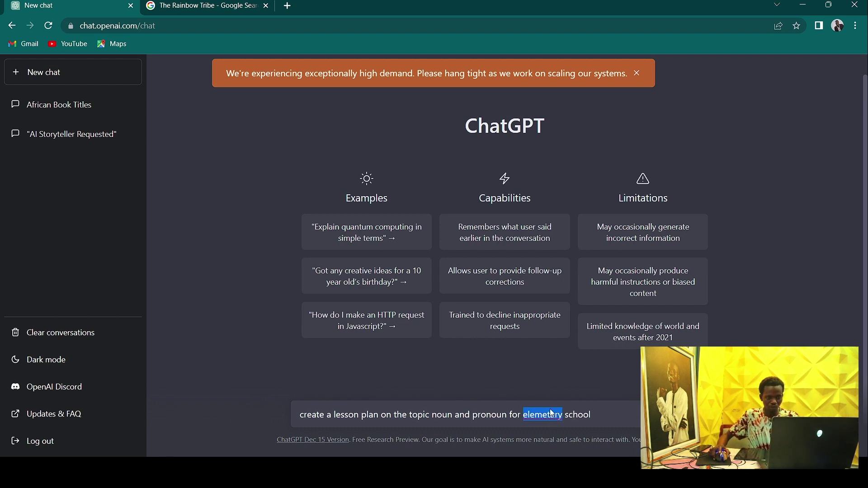
pyautogui.write('elementary')
pyautogui.press('Return')
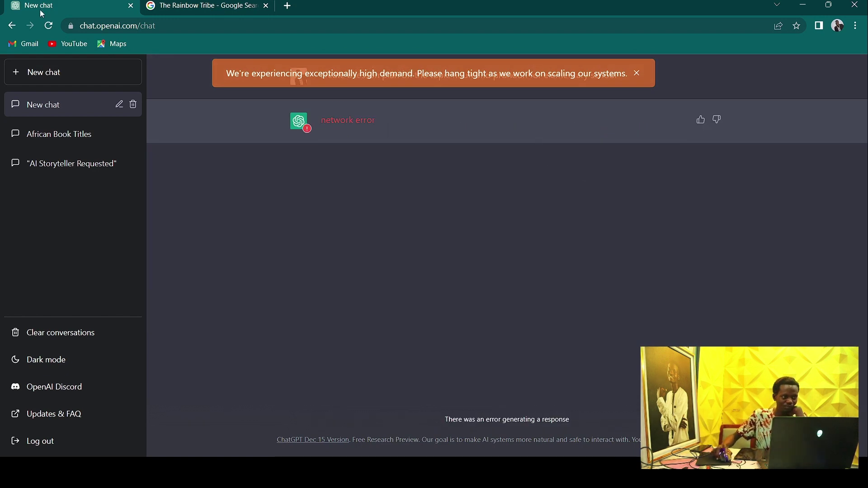
# Reload the page and reopen the unanswered lesson plan chat to edit its prompt.
pyautogui.click(50, 30)
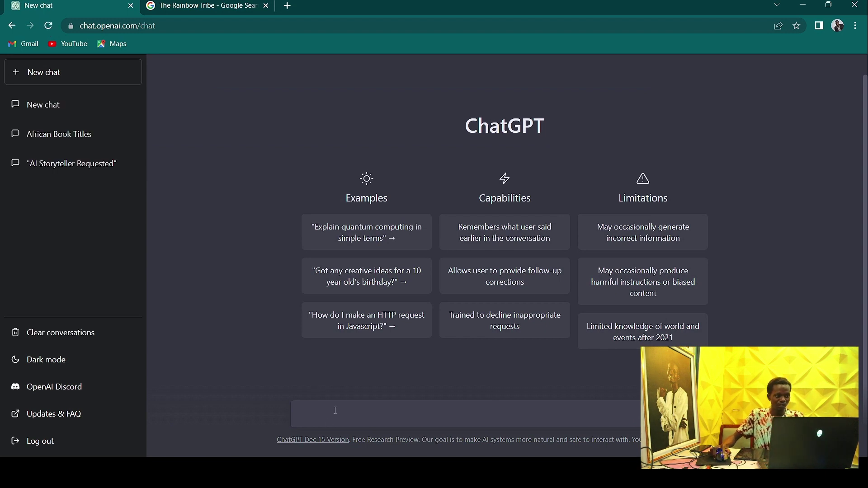
pyautogui.click(54, 107)
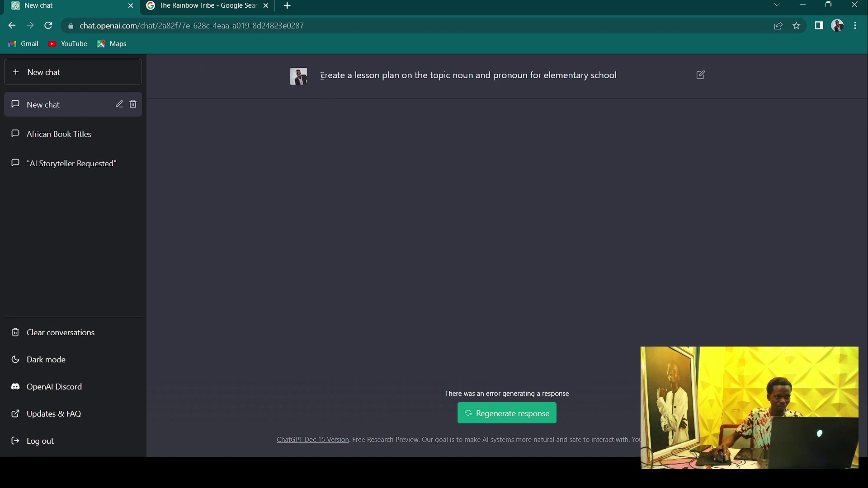
pyautogui.moveTo(319, 76); pyautogui.dragTo(644, 76)
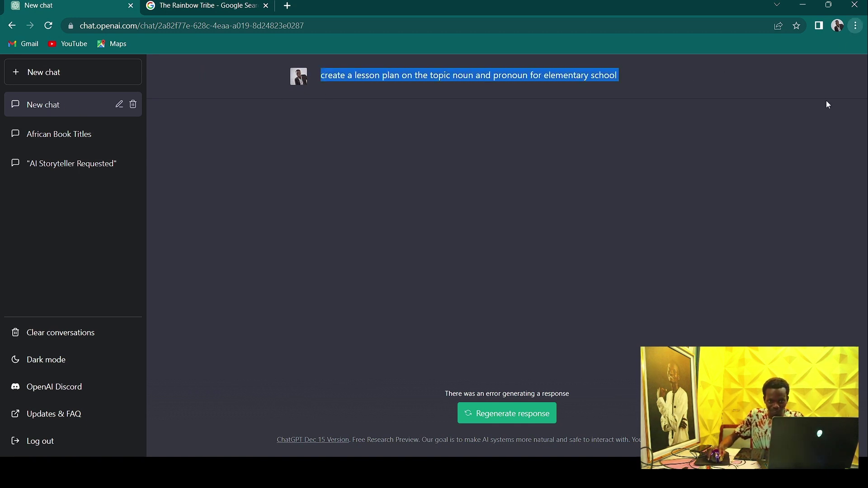
pyautogui.click(620, 134)
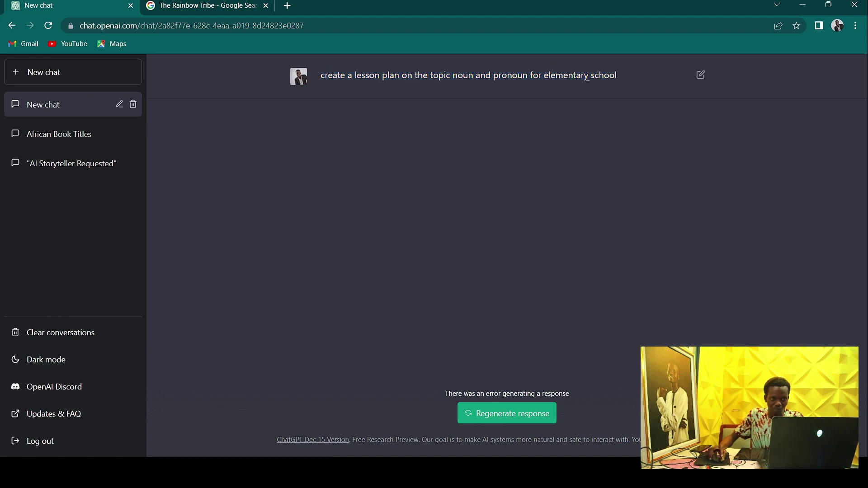
pyautogui.click(701, 77)
pyautogui.click(486, 105)
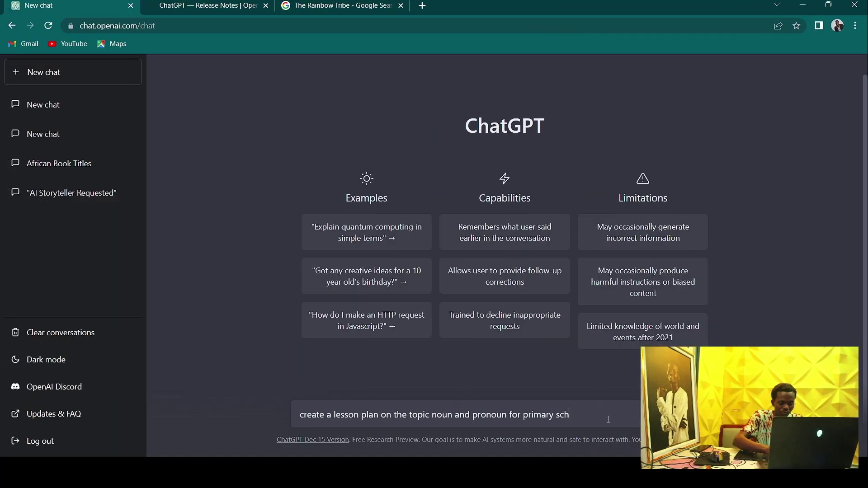
# Finish the prompt as "create a lesson plan on the topic noun and pronoun for primary school" and send it.
pyautogui.write('ool')
pyautogui.press('Return')
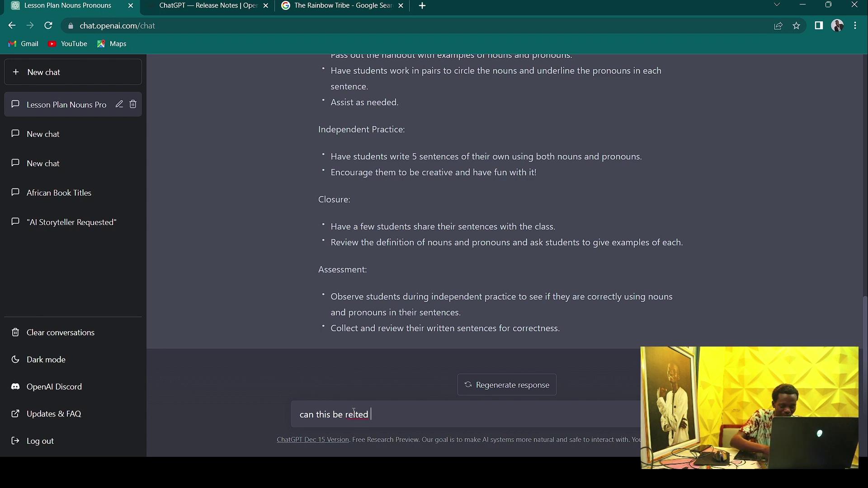
# Correct the follow-up question to "can this be related into the african classroom" and send it.
pyautogui.press('BackSpace')
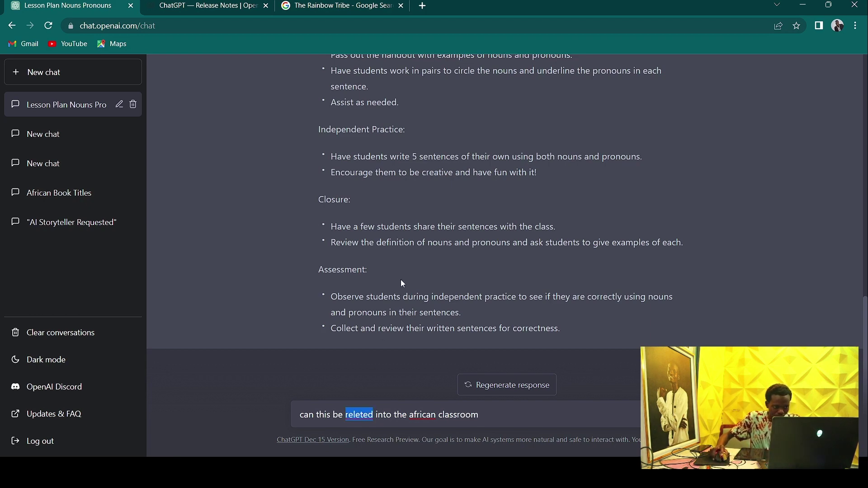
pyautogui.write('related')
pyautogui.press('Return')
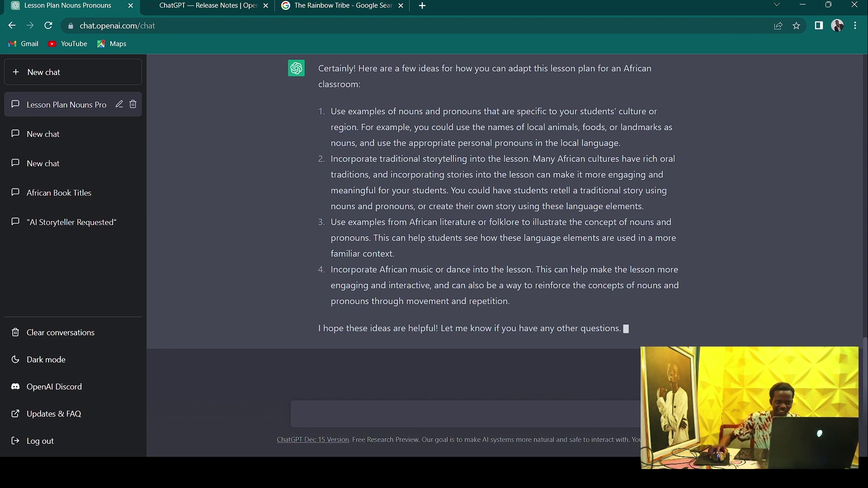
# Copy the original primary school lesson plan prompt into the message box.
pyautogui.scroll(20, 414, 89)
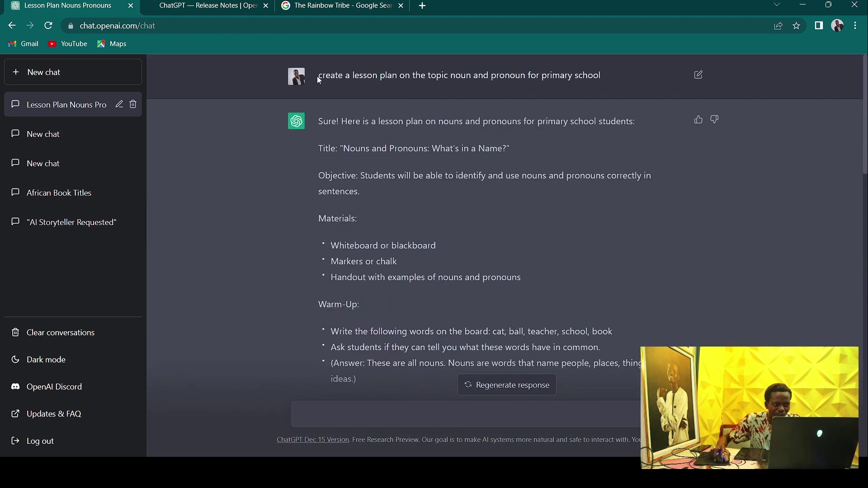
pyautogui.moveTo(317, 75); pyautogui.dragTo(622, 79)
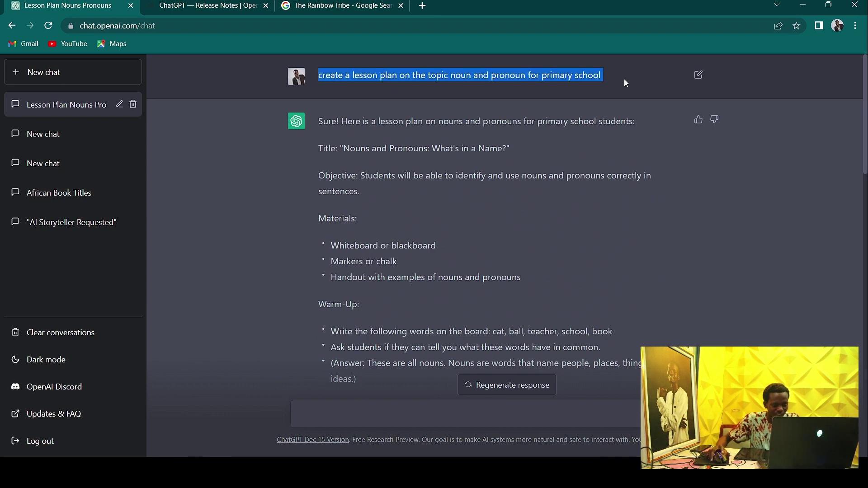
pyautogui.hotkey('ctrl', 'c')
pyautogui.click(401, 421)
pyautogui.hotkey('ctrl', 'v')
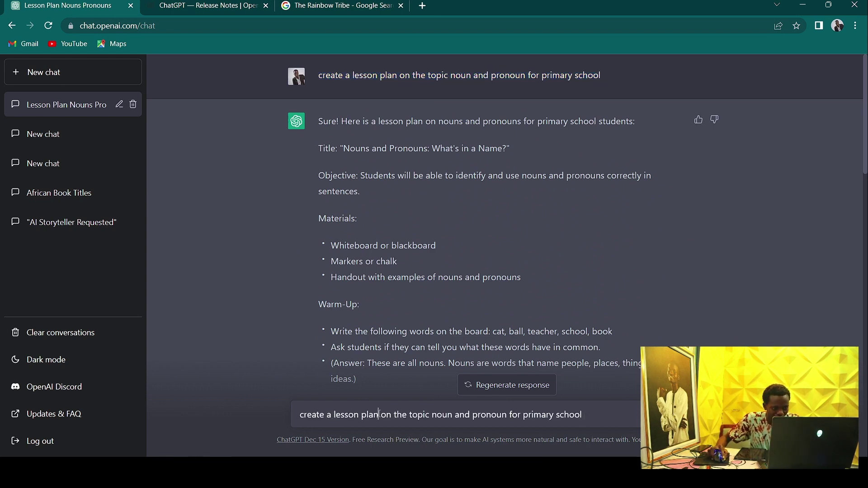
# Insert "in tabula form" after "lesson plan" in the copied prompt and send it.
pyautogui.write('in ta')
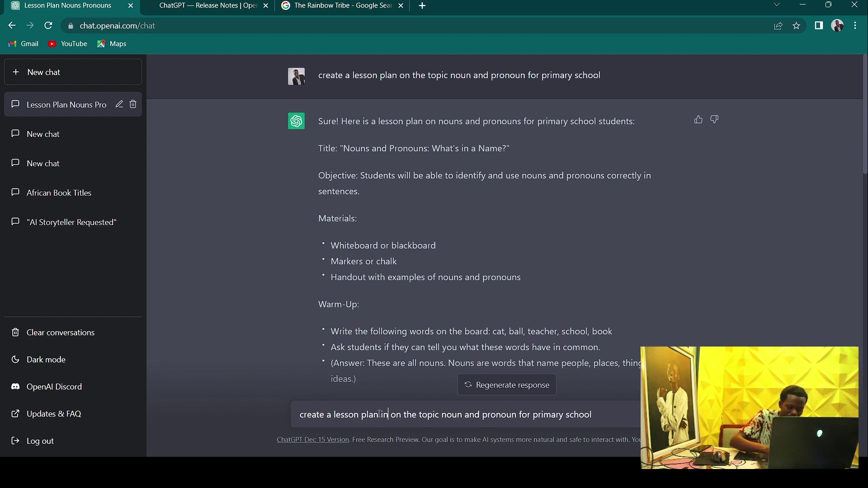
pyautogui.write('bula fou')
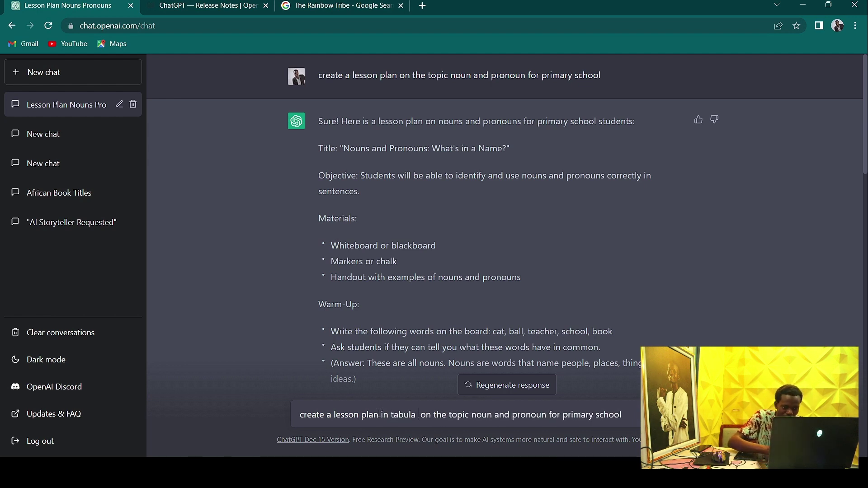
pyautogui.press('BackSpace')
pyautogui.press('BackSpace')
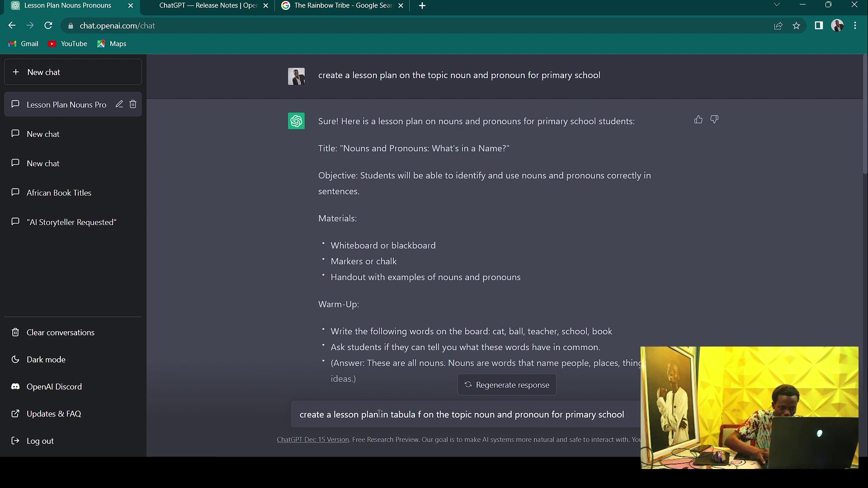
pyautogui.write('orm')
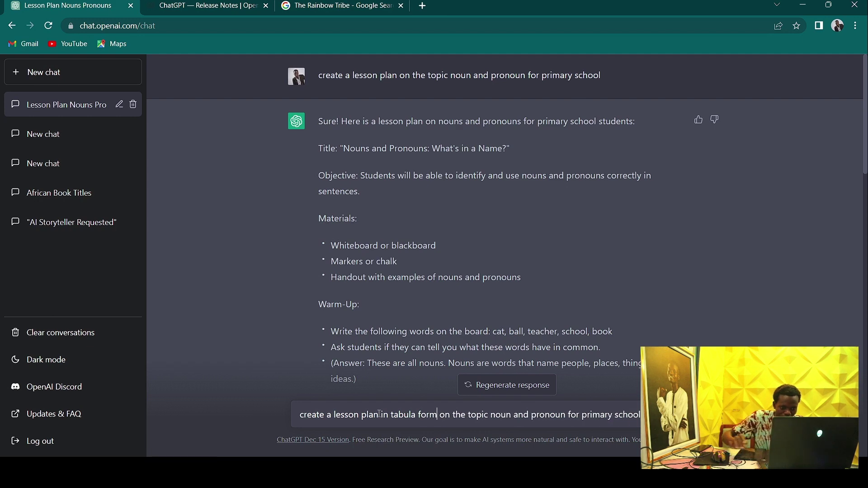
pyautogui.press('Return')
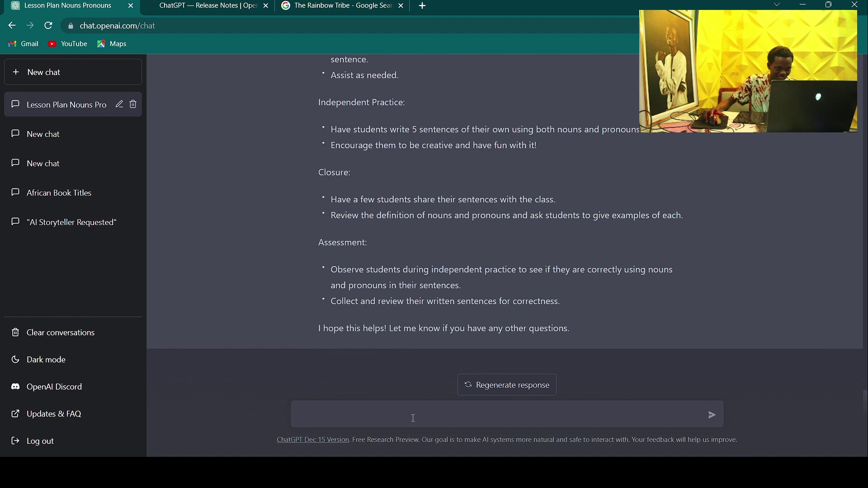
# Paste "arranged in rows and columns, in the form of a table" as the next message.
pyautogui.hotkey('ctrl', 'v')
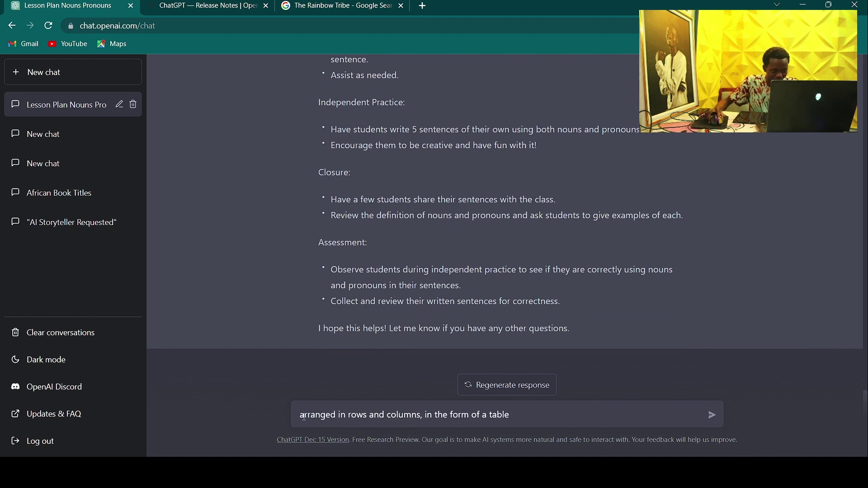
pyautogui.write('create')
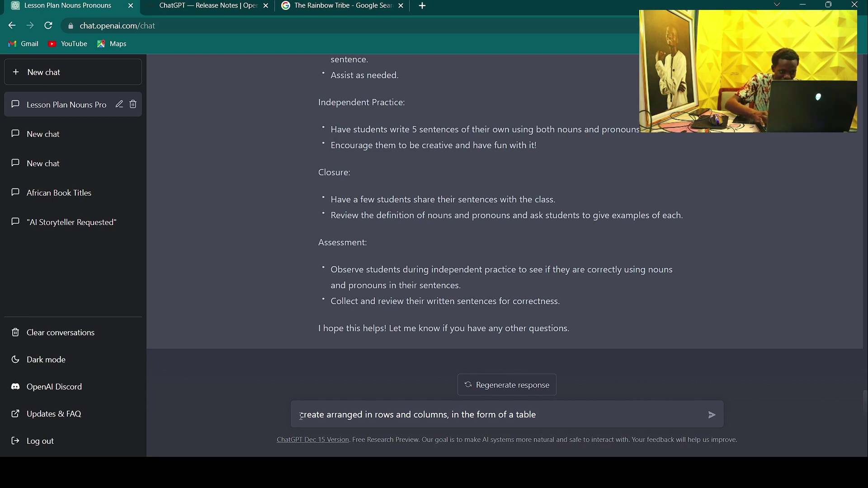
pyautogui.press('BackSpace')
pyautogui.press('BackSpace')
pyautogui.press('BackSpace')
pyautogui.press('BackSpace')
pyautogui.press('BackSpace')
pyautogui.press('BackSpace')
pyautogui.press('BackSpace')
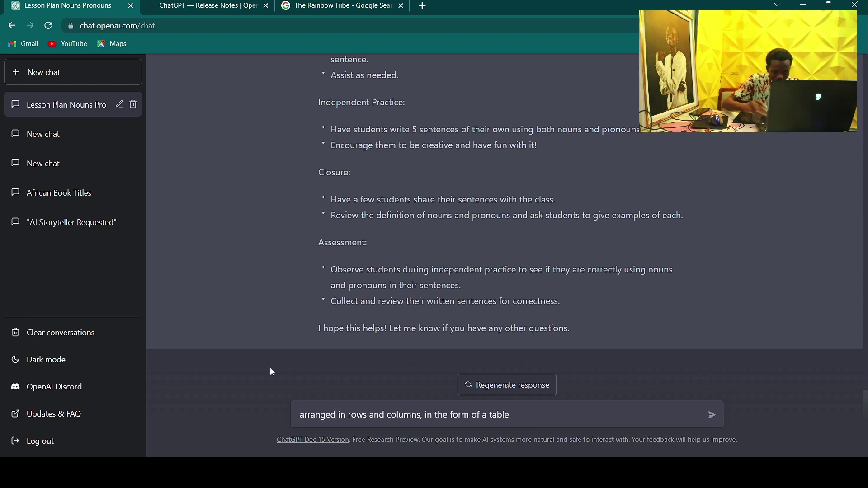
# Change "arranged" to "arrange" in the table request and send it.
pyautogui.press('BackSpace')
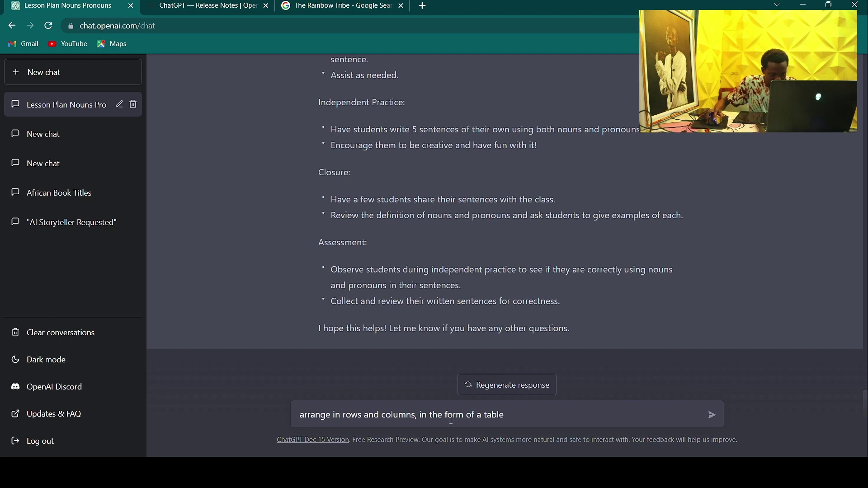
pyautogui.click(712, 415)
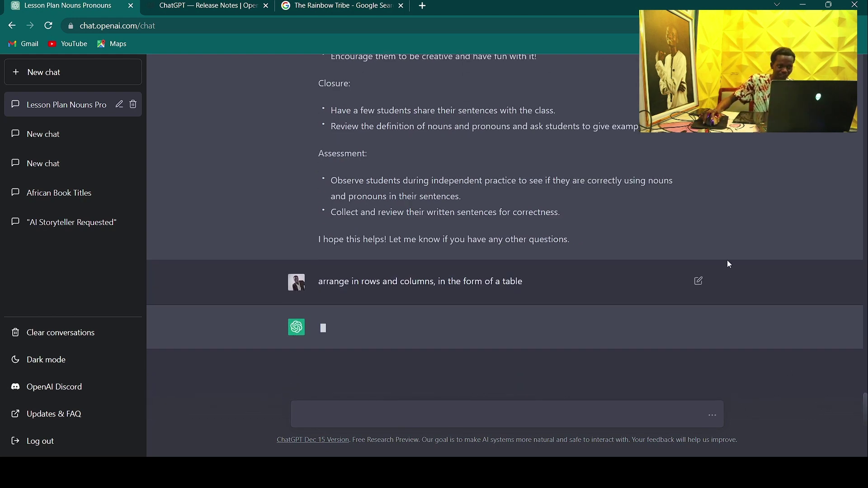